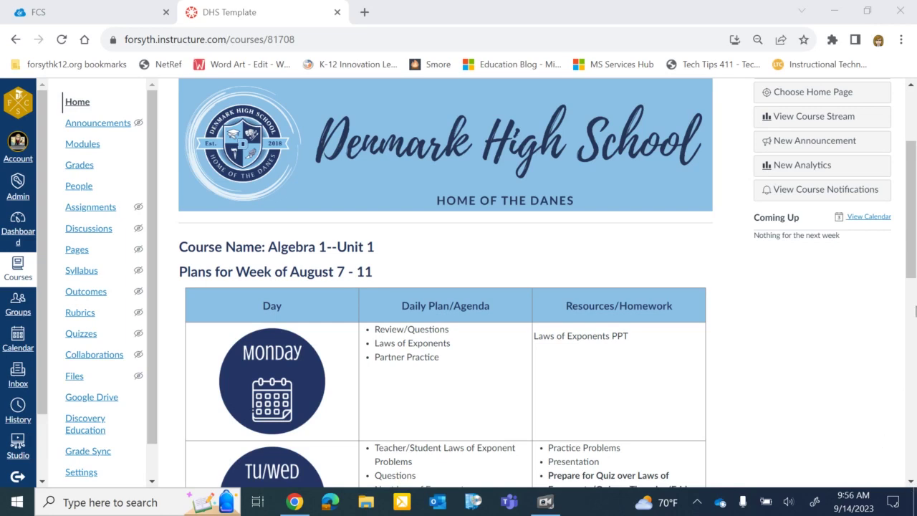
Step: Scroll down the course home page to the Weekly Plans image under Course Information
left_click_drag(911, 254, 914, 469)
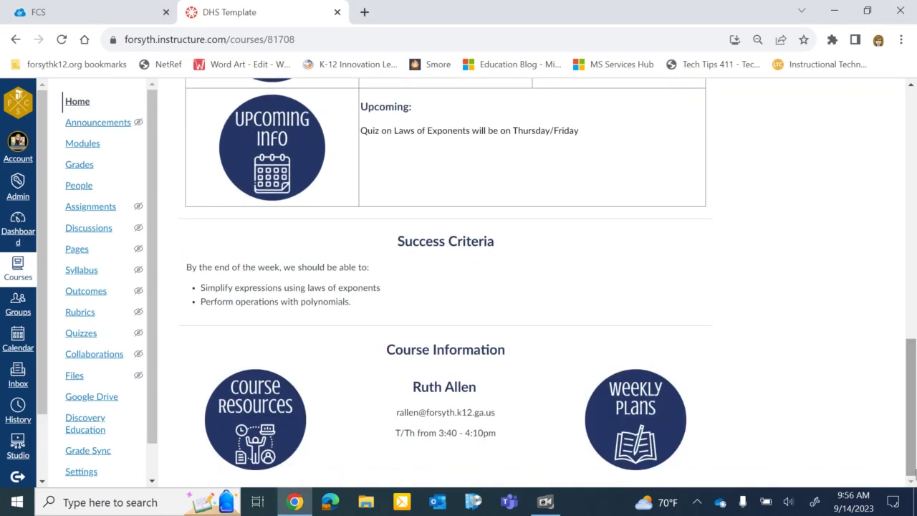
Step: Follow the Weekly Plans image to the Modules page and scroll back to the top
left_click(638, 414)
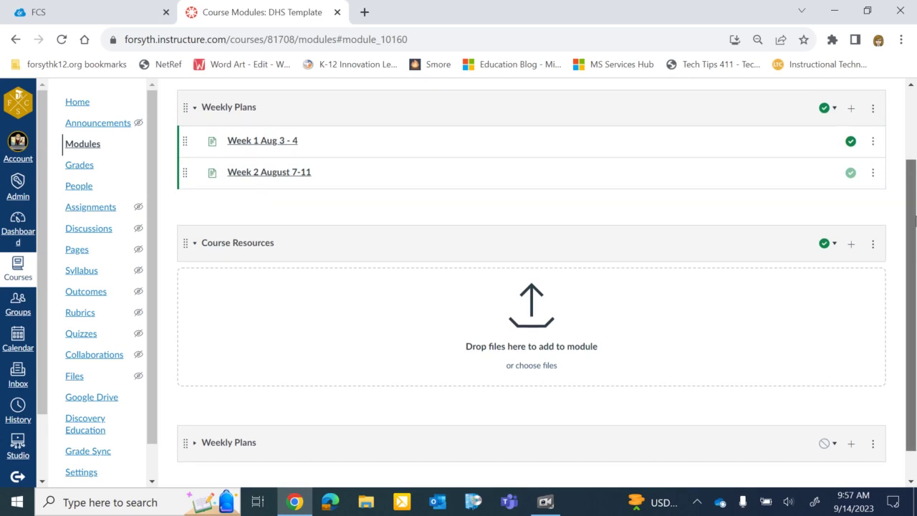
left_click_drag(914, 222, 915, 165)
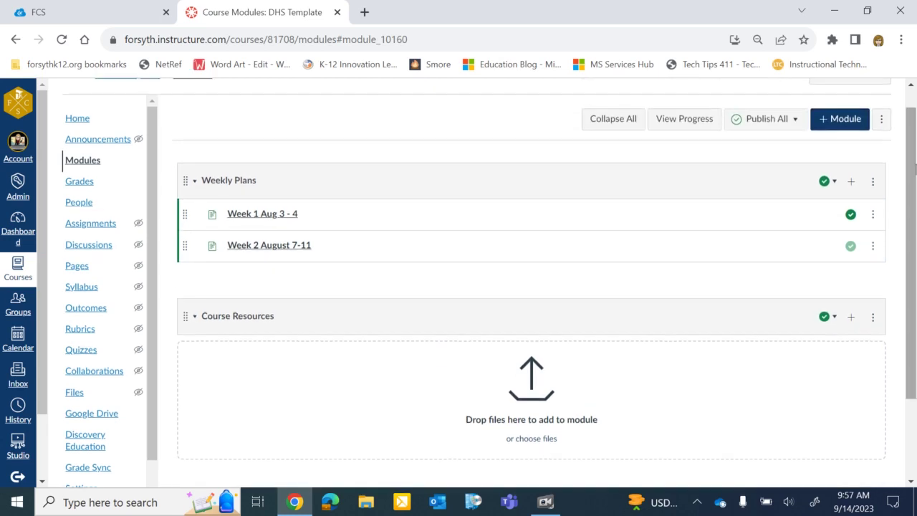
Step: Create a course module named 'Weekly Plans'
left_click(834, 120)
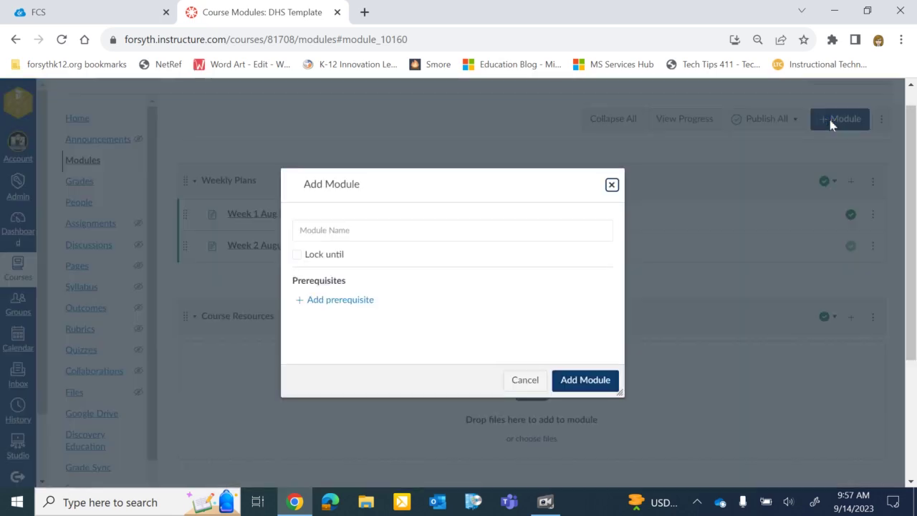
left_click(425, 239)
type("Week")
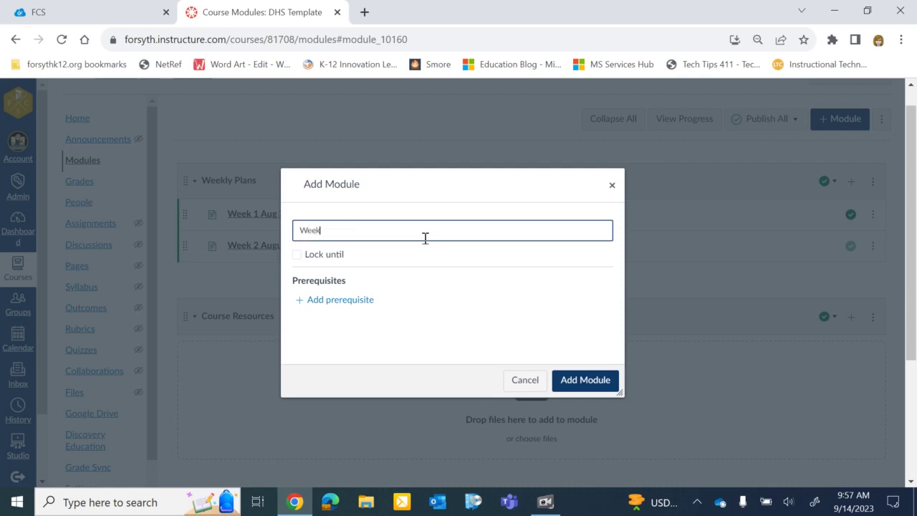
type("ly Plans")
left_click(572, 389)
mouse_move(913, 206)
left_mouse_down()
mouse_move(907, 287)
mouse_move(915, 203)
left_mouse_up()
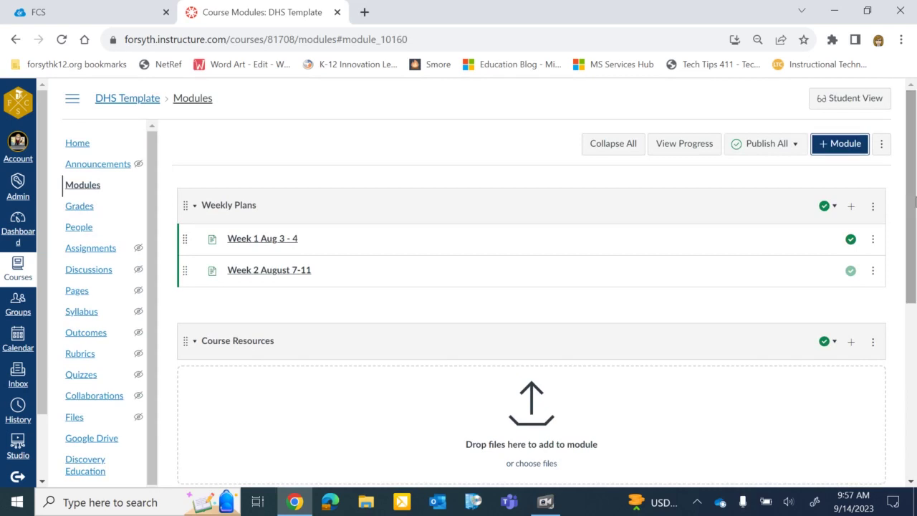
left_click(852, 207)
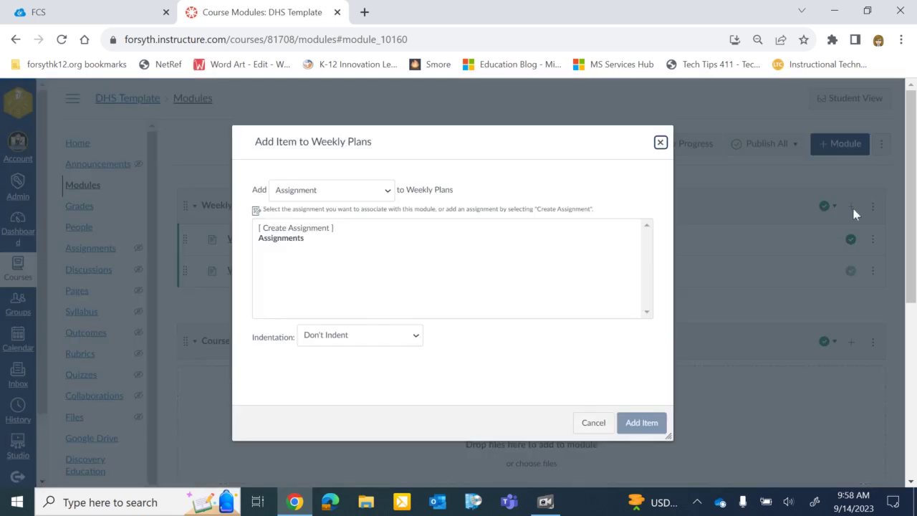
left_click(387, 192)
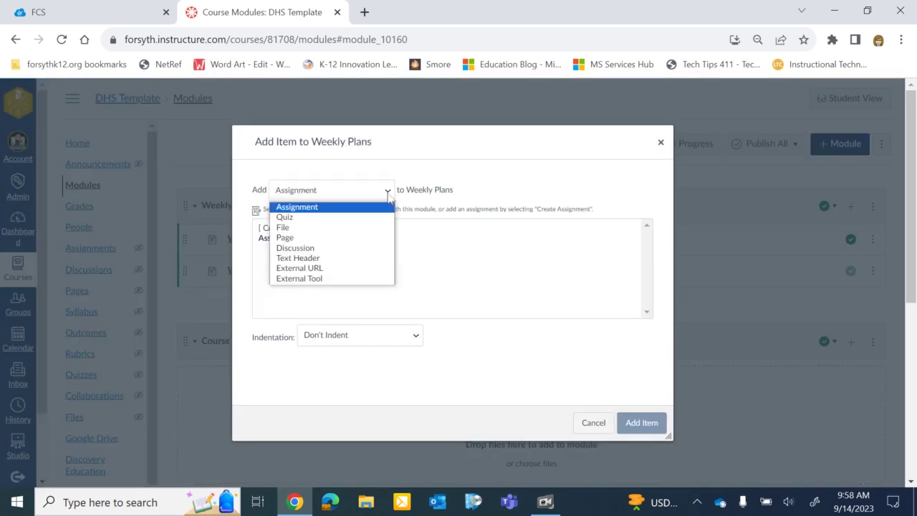
left_click(369, 238)
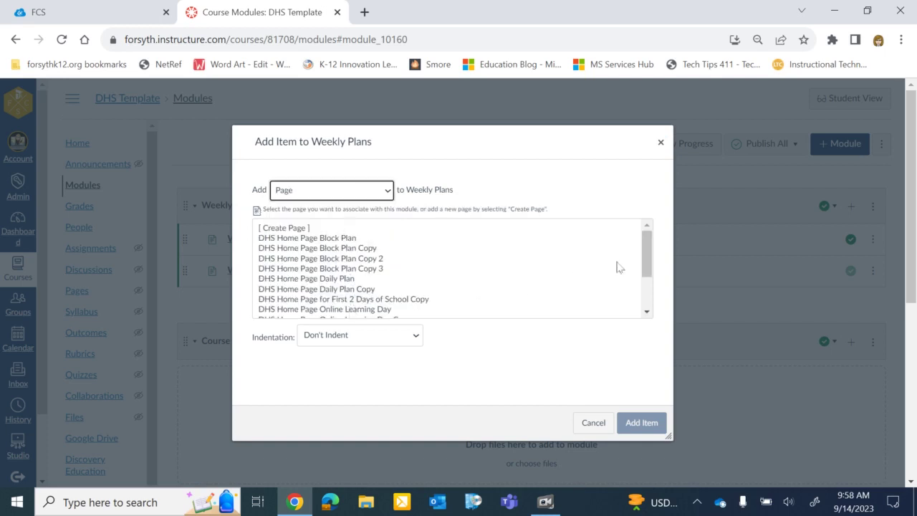
left_click_drag(643, 259, 649, 298)
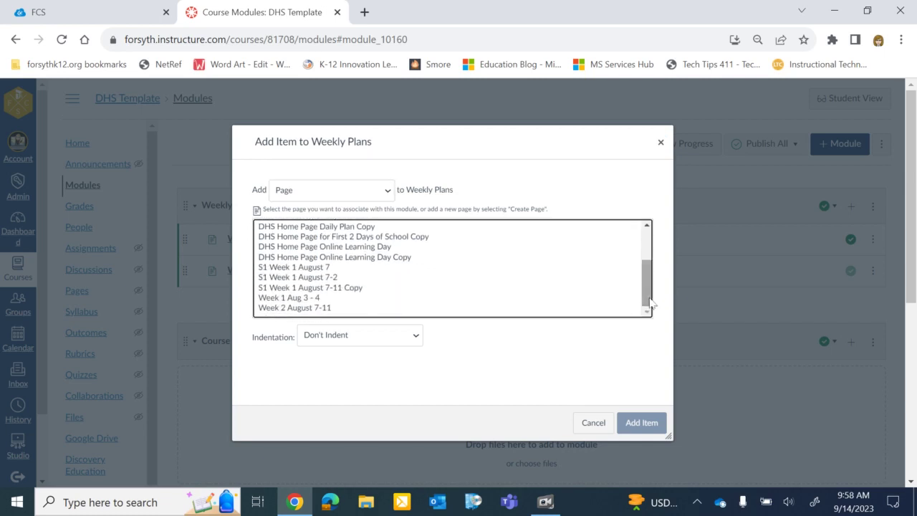
left_click(320, 288)
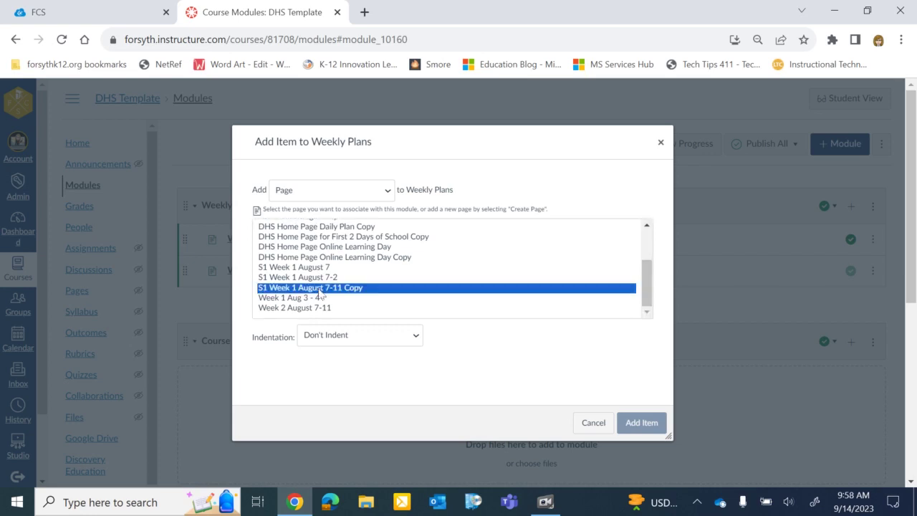
left_click(642, 423)
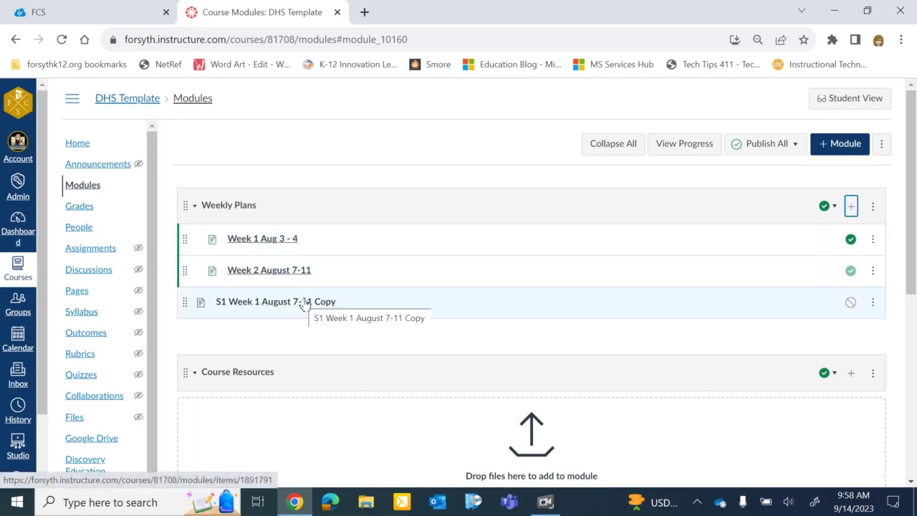
left_click(872, 302)
left_click(539, 131)
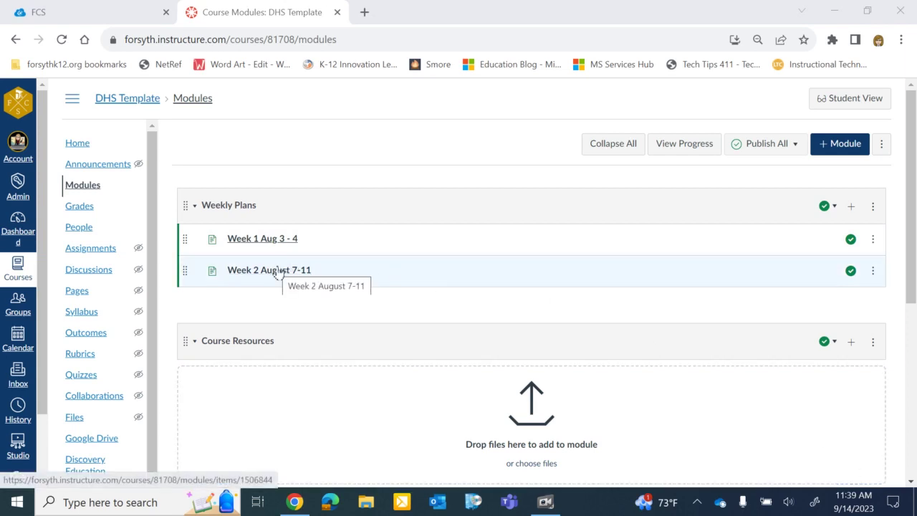
Step: Duplicate the Week 2 August 7-11 page and open the resulting copy
left_click(874, 274)
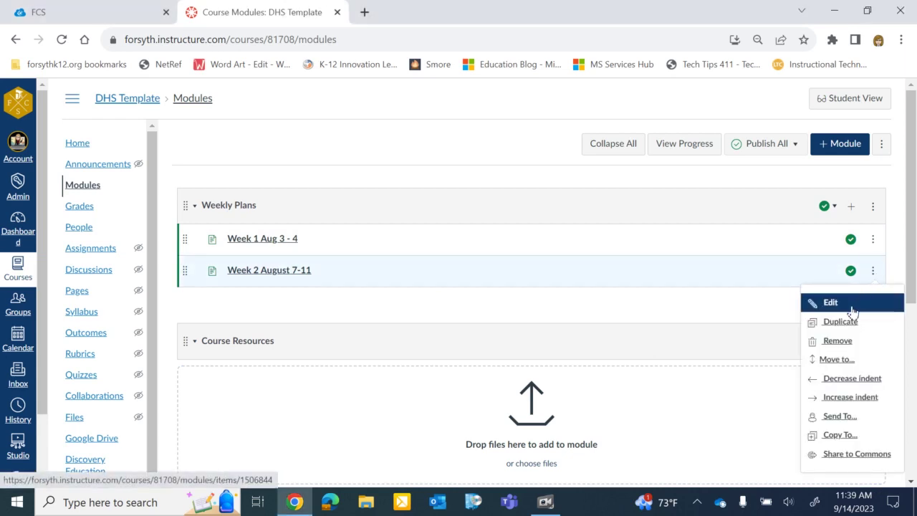
left_click(841, 322)
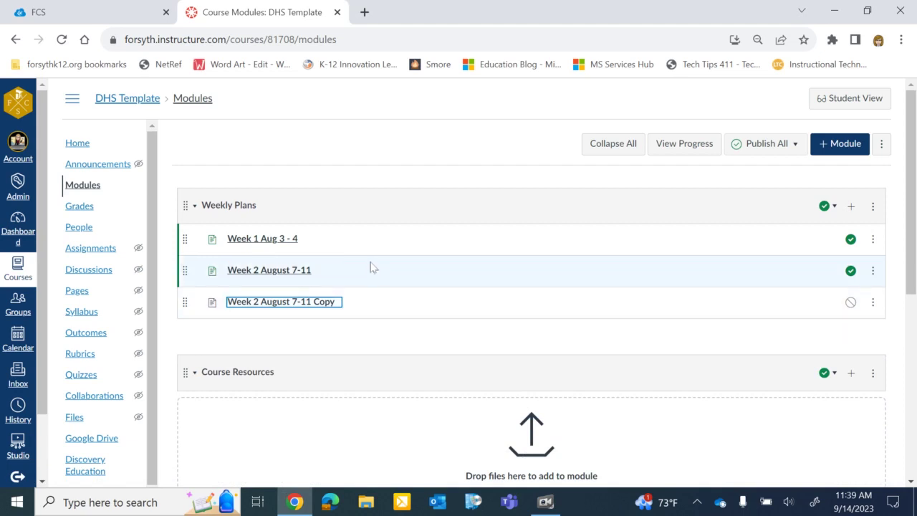
left_click(319, 307)
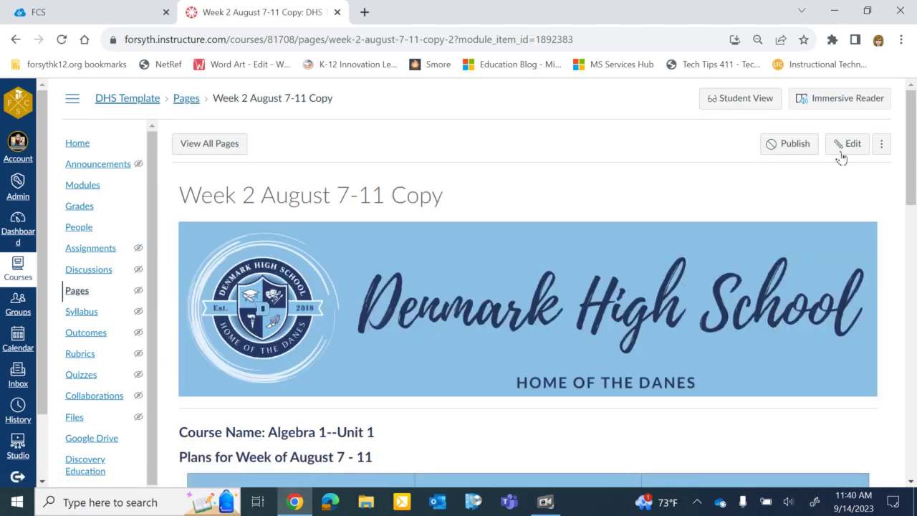
Step: Retitle the copied page 'Week 3 August 14 - 18'
left_click(848, 144)
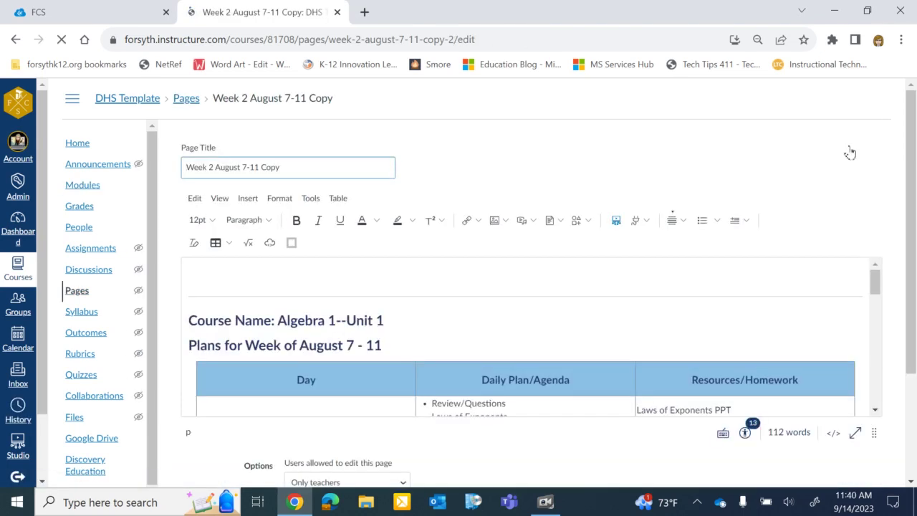
left_click_drag(293, 169, 209, 169)
key("BackSpace")
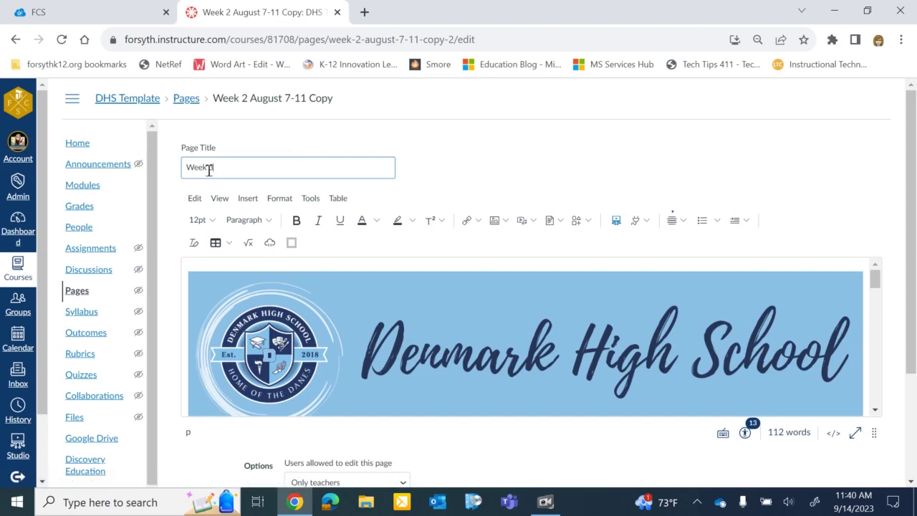
type("3 August 14 - 18")
Step: Change the heading dates from 7 - 11 to 14 -18, then save and publish the page
left_click(874, 282)
left_click_drag(873, 282, 873, 292)
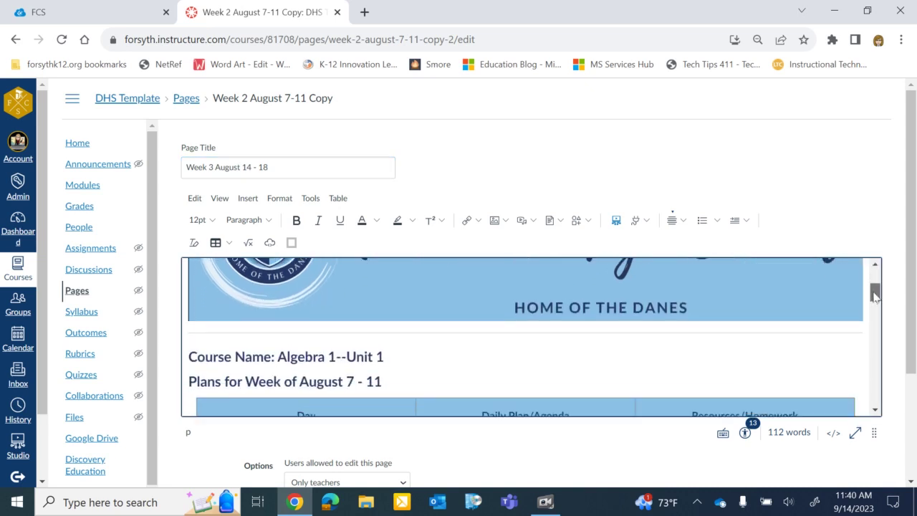
left_click(397, 367)
left_click_drag(398, 368, 350, 374)
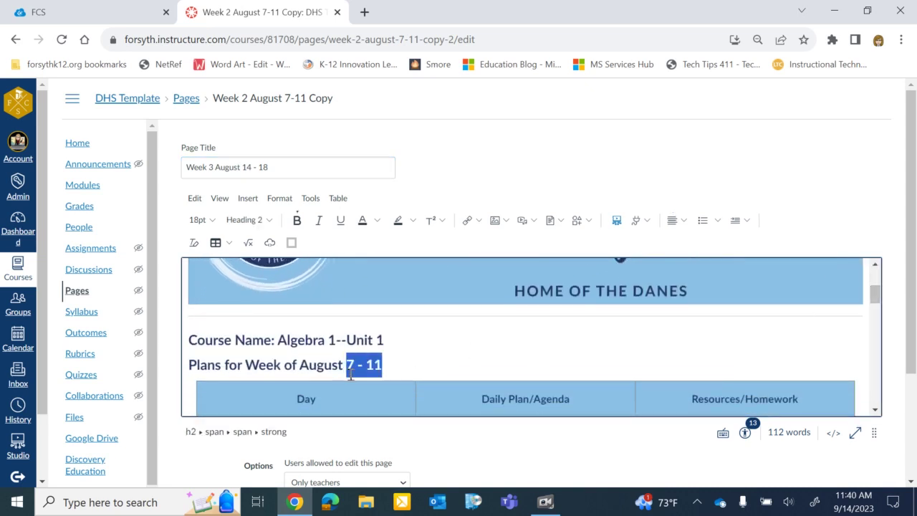
type("14 ")
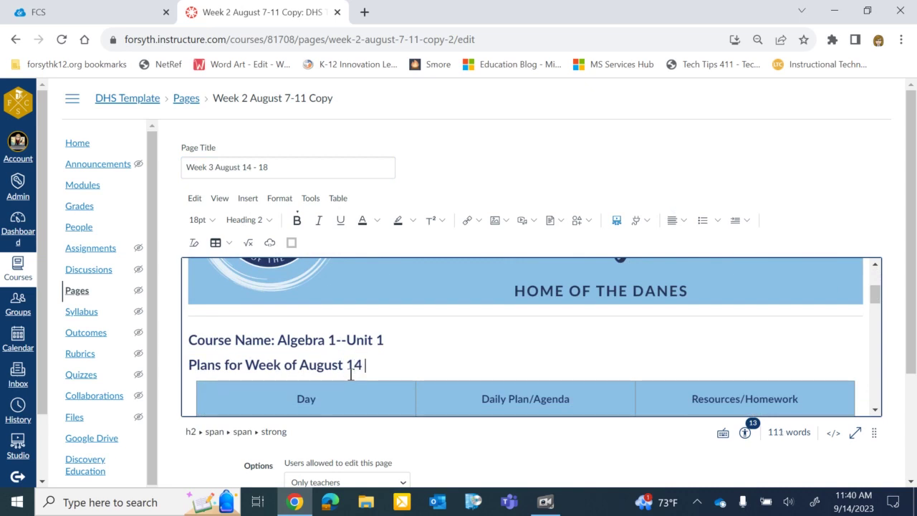
type("-18")
scroll(913, 294, "down", 2)
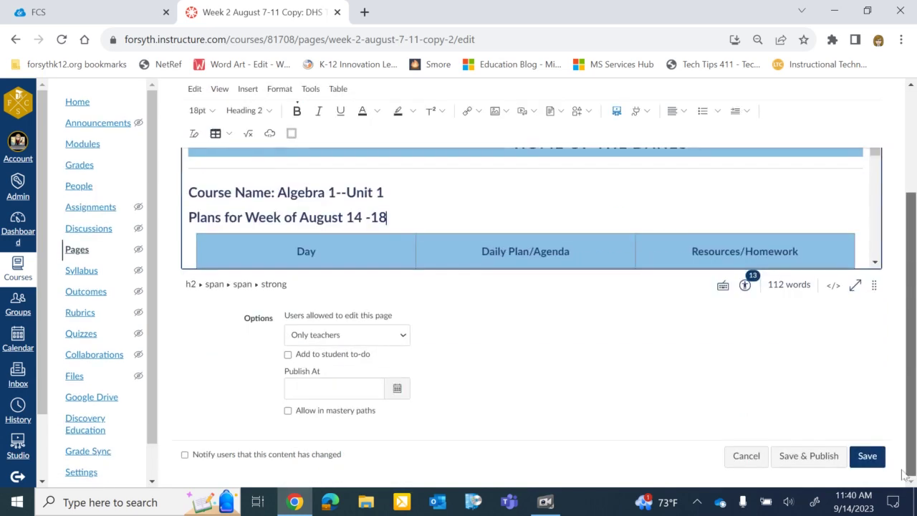
left_click(834, 460)
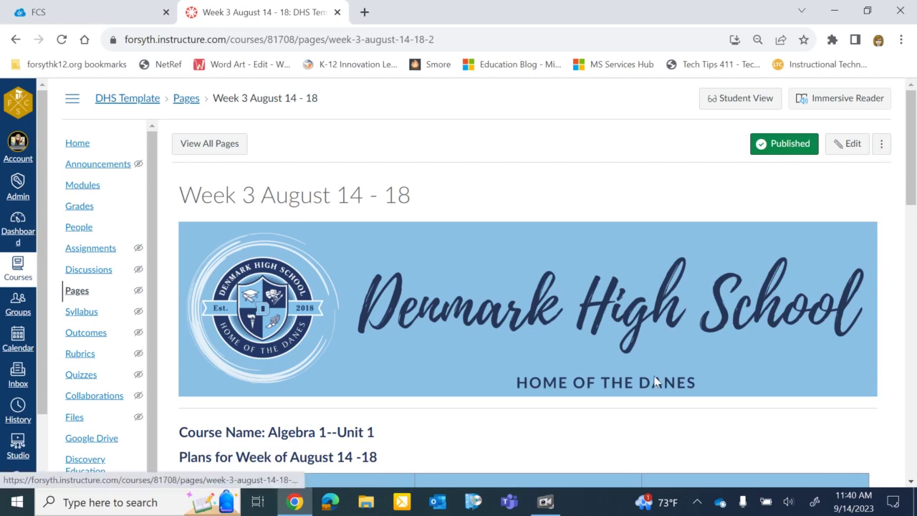
Step: Set the Week 3 August 14 - 18 page as the front page and return Home
left_click(882, 145)
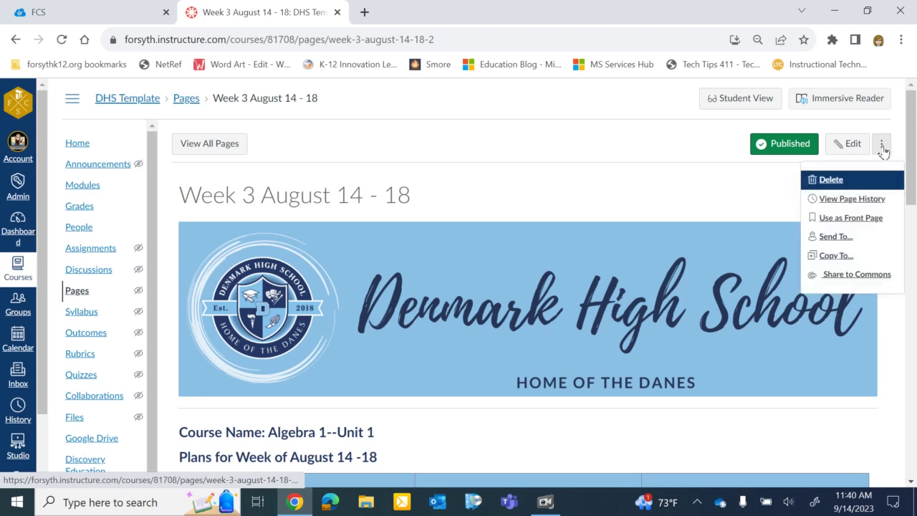
left_click(850, 220)
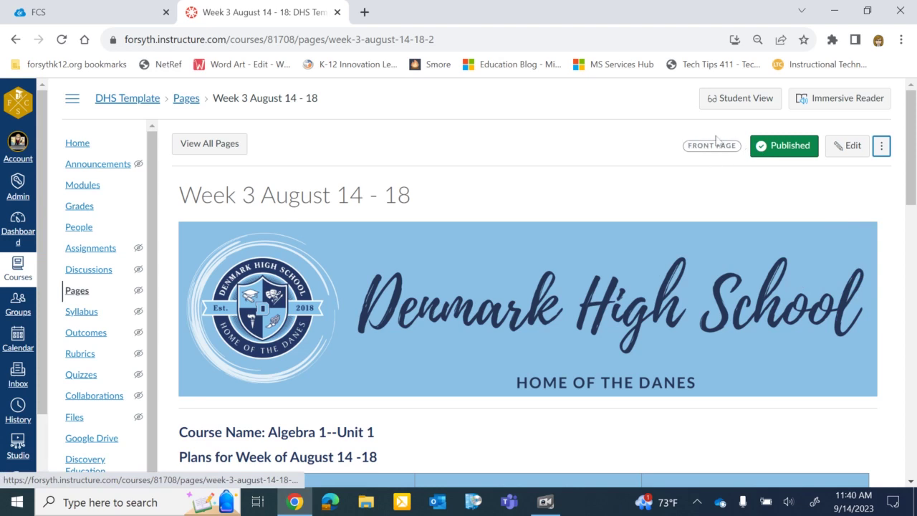
left_click(81, 146)
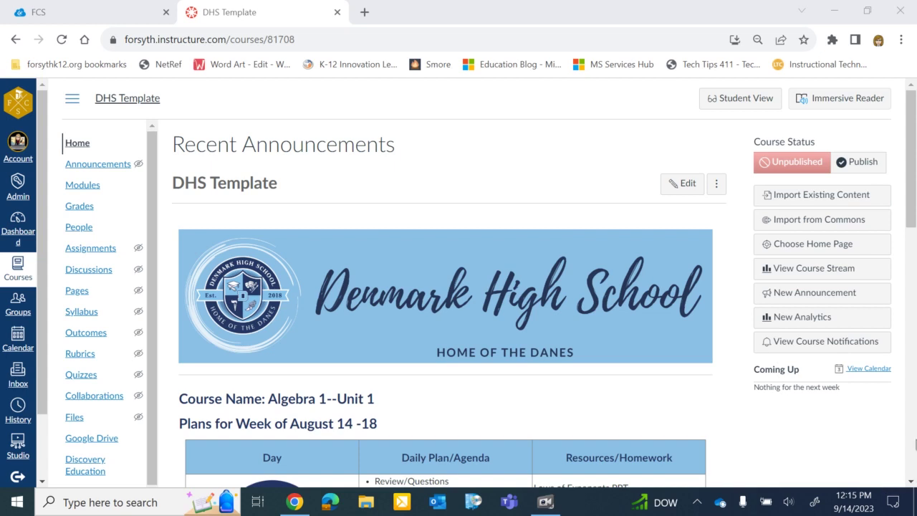
Step: Edit the Week 3 front page and remove the old link from its Weekly Plans image
left_click_drag(910, 177, 911, 424)
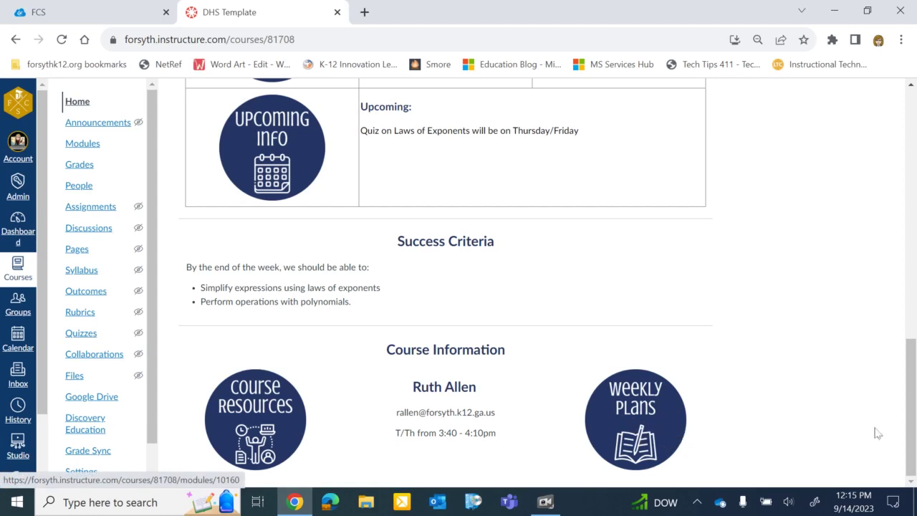
left_click_drag(908, 422, 908, 172)
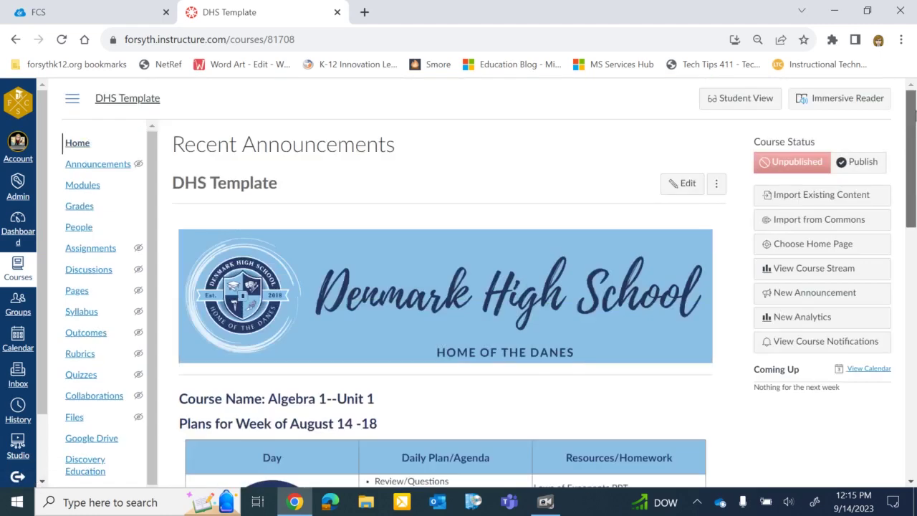
left_click(684, 185)
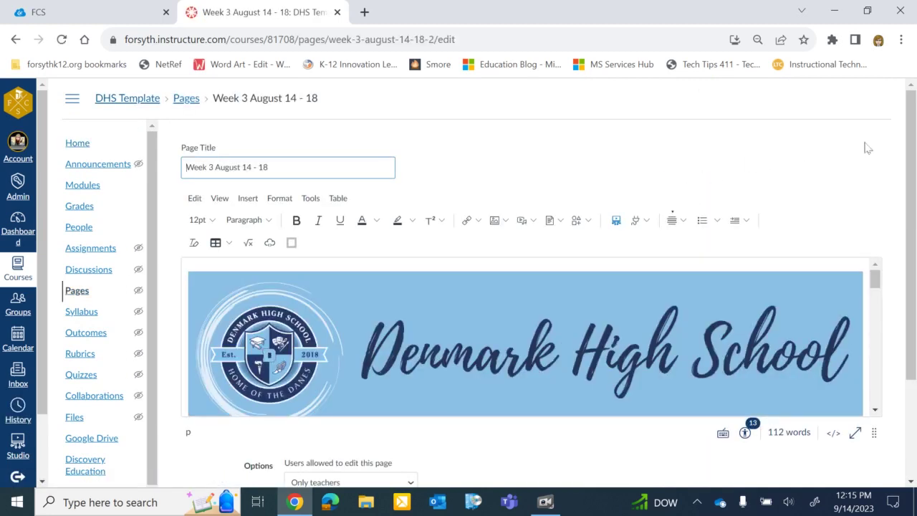
left_click(874, 281)
left_click_drag(874, 281, 874, 393)
left_click(775, 366)
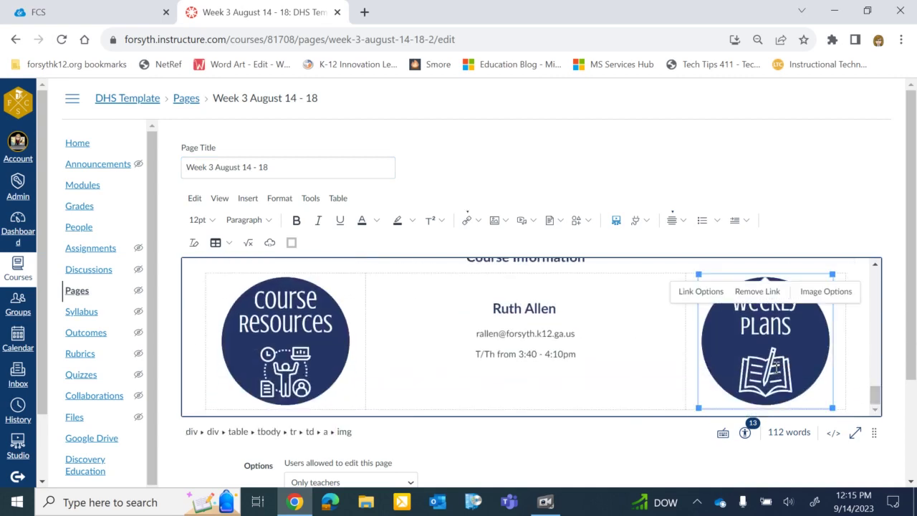
left_click(760, 298)
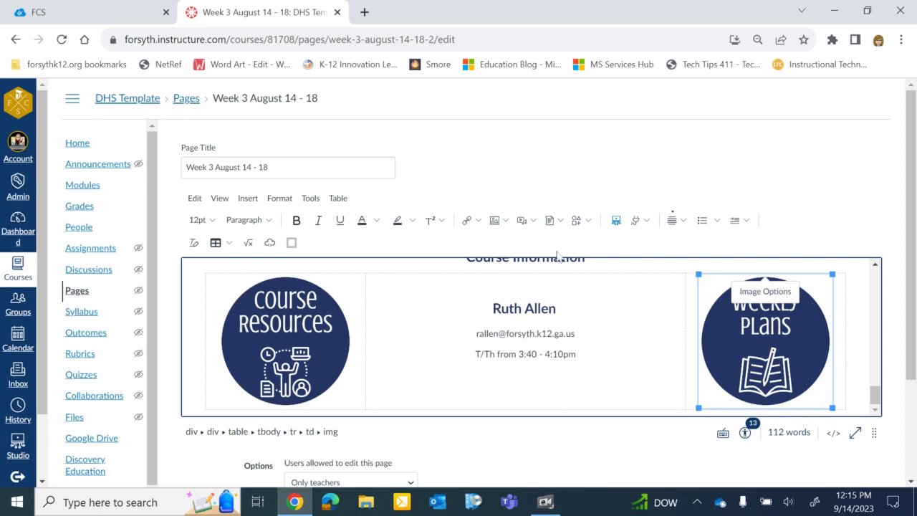
left_click(478, 220)
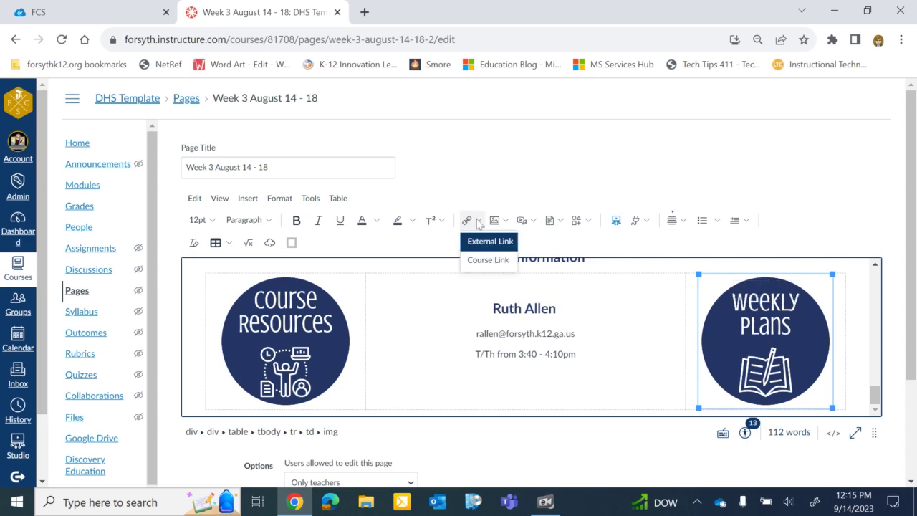
Step: Add a course link from the Weekly Plans image to the published Weekly Plans module
left_click(477, 259)
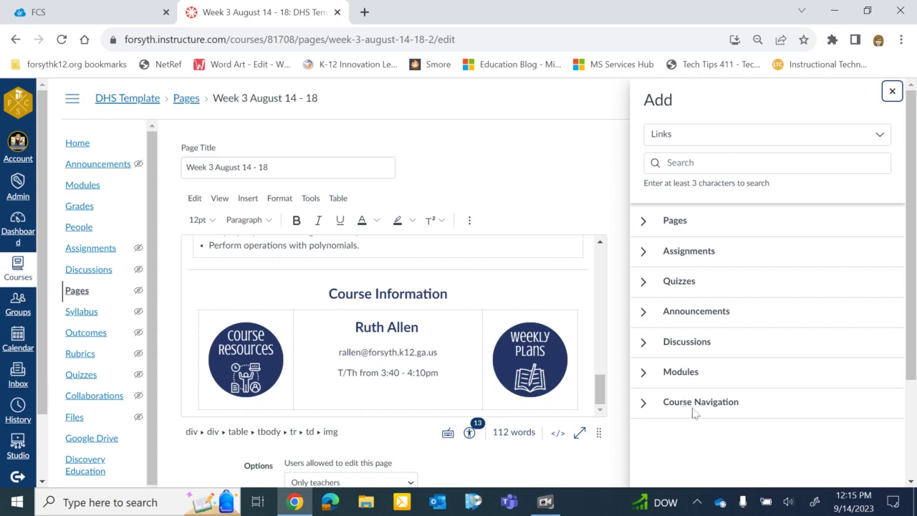
left_click(641, 375)
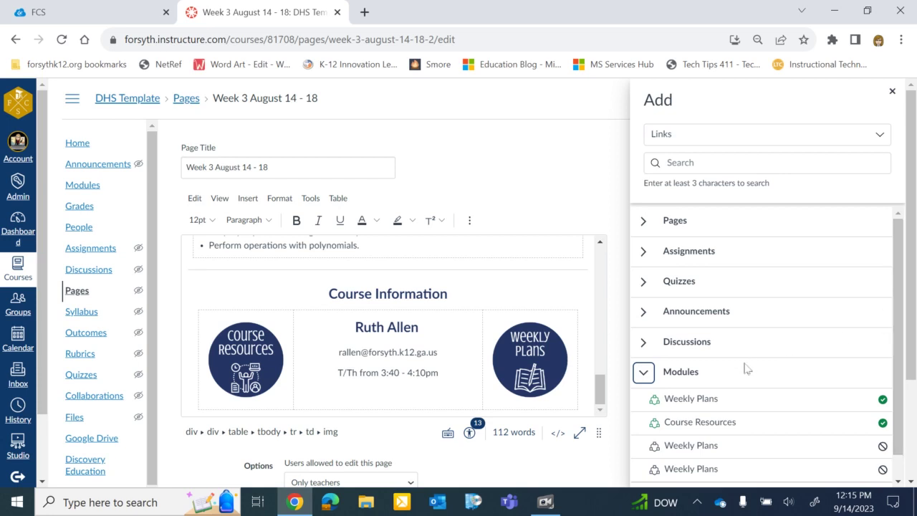
left_click(709, 400)
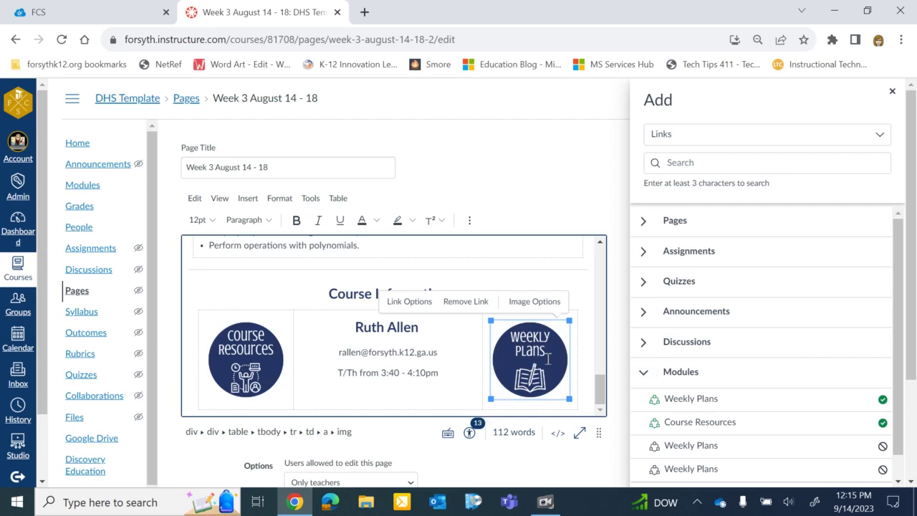
left_click(892, 92)
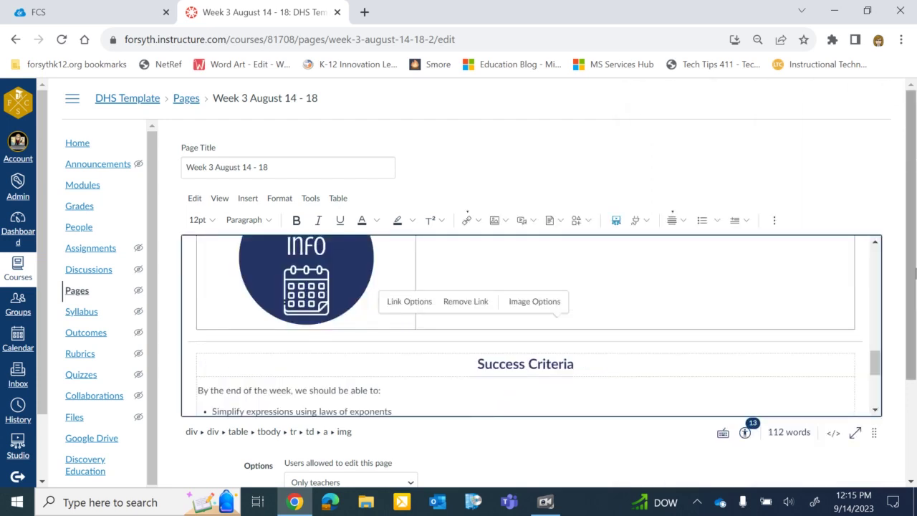
Step: Save the Week 3 page and confirm the Weekly Plans image opens the module
scroll(913, 271, "down", 2)
left_click(877, 457)
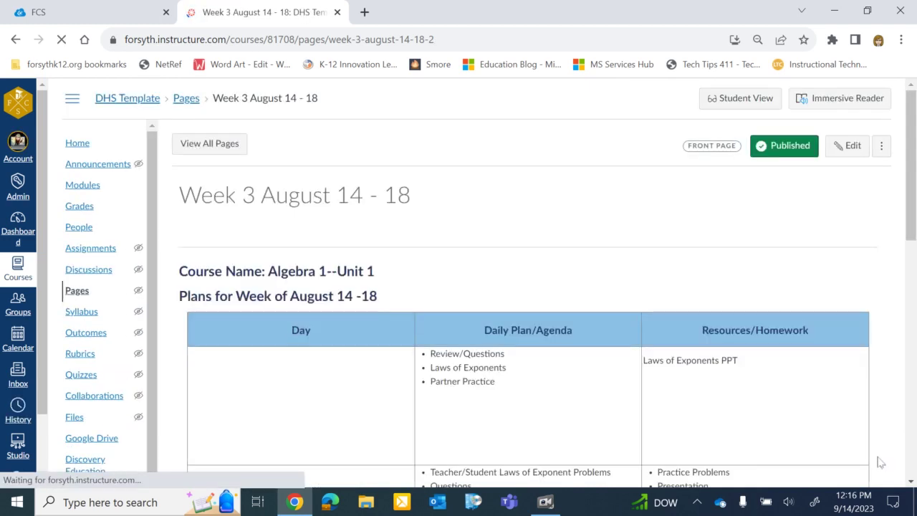
left_click_drag(910, 159, 912, 467)
left_click(788, 389)
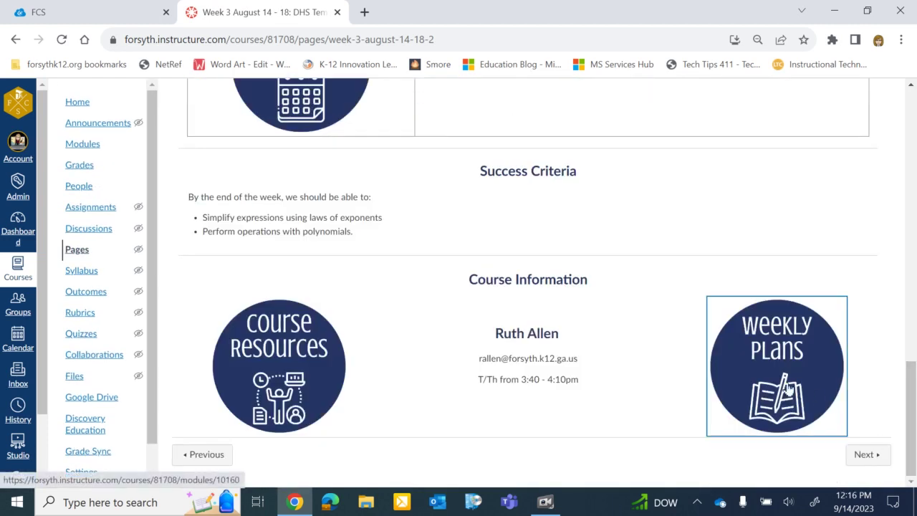